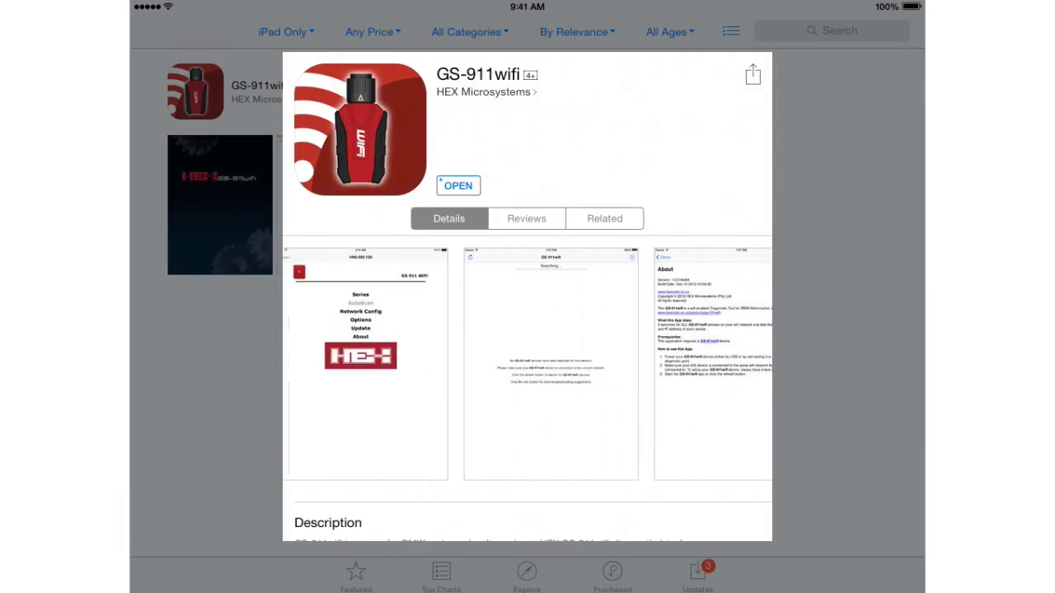
Scroll down the GS-911wifi App Store page to review it.
scroll(528, 371, "down", 10)
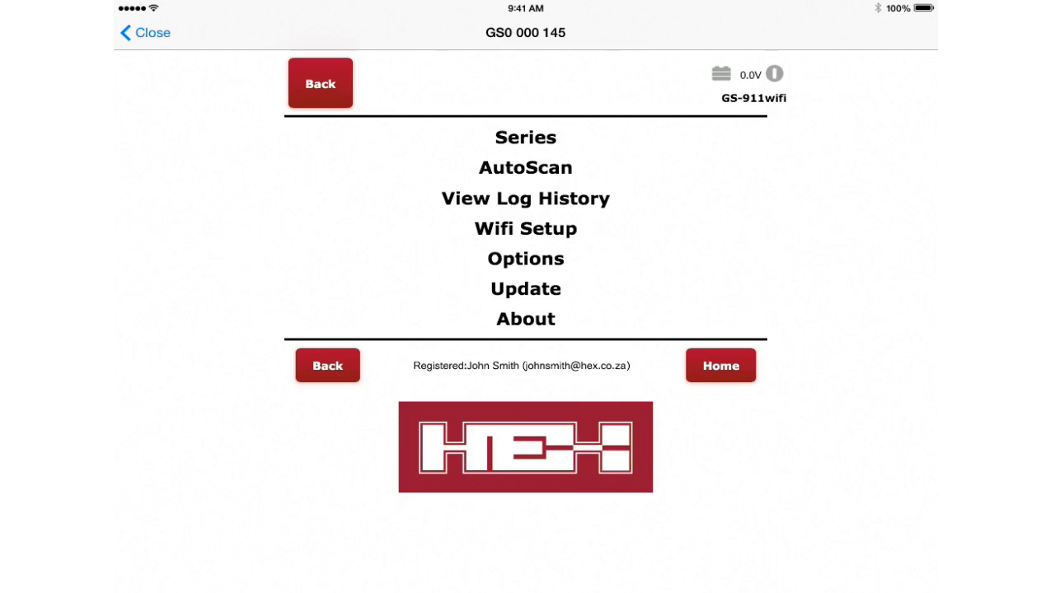
left_click(526, 137)
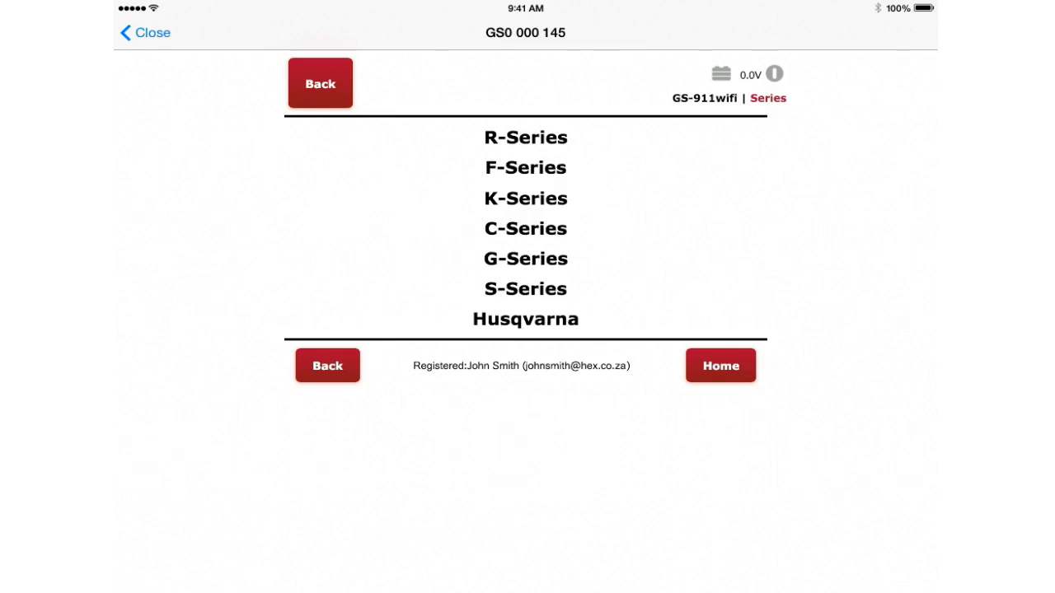
left_click(525, 137)
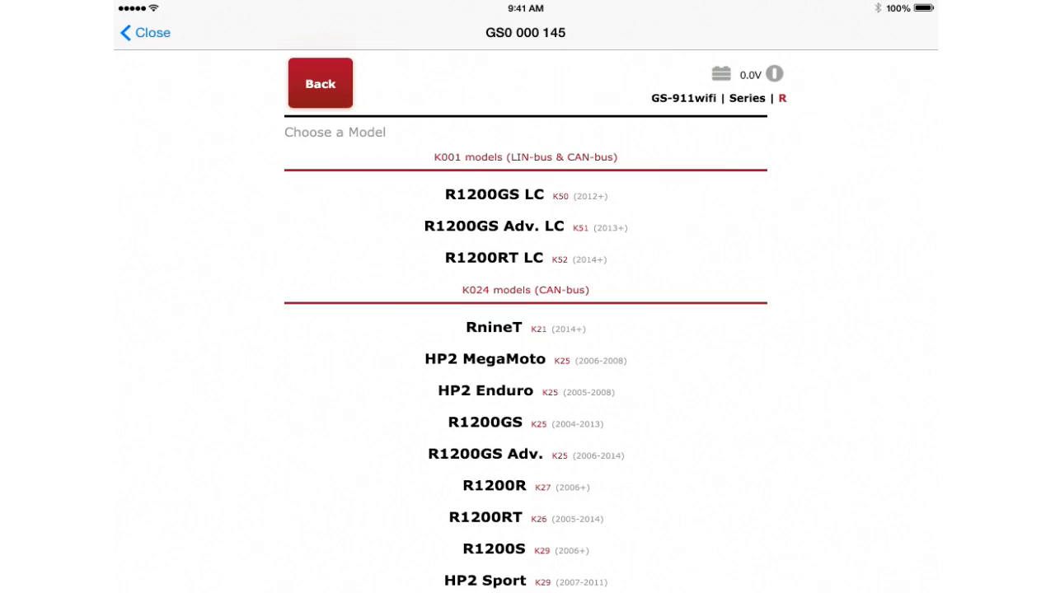
scroll(526, 330, "down", 2)
scroll(526, 330, "down", 2)
scroll(525, 329, "down", 2)
scroll(526, 330, "down", 2)
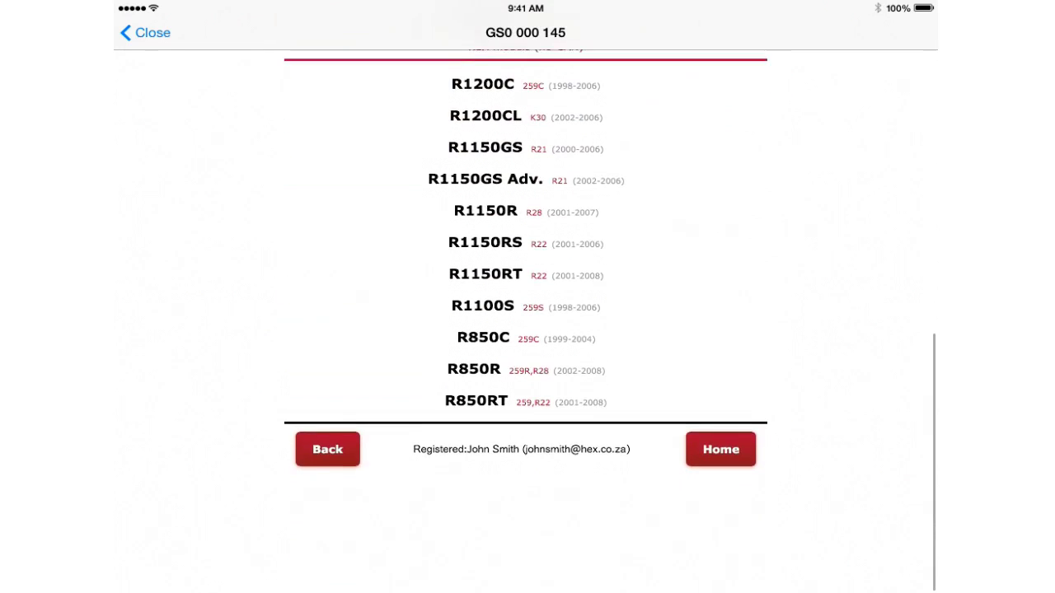
left_click(327, 449)
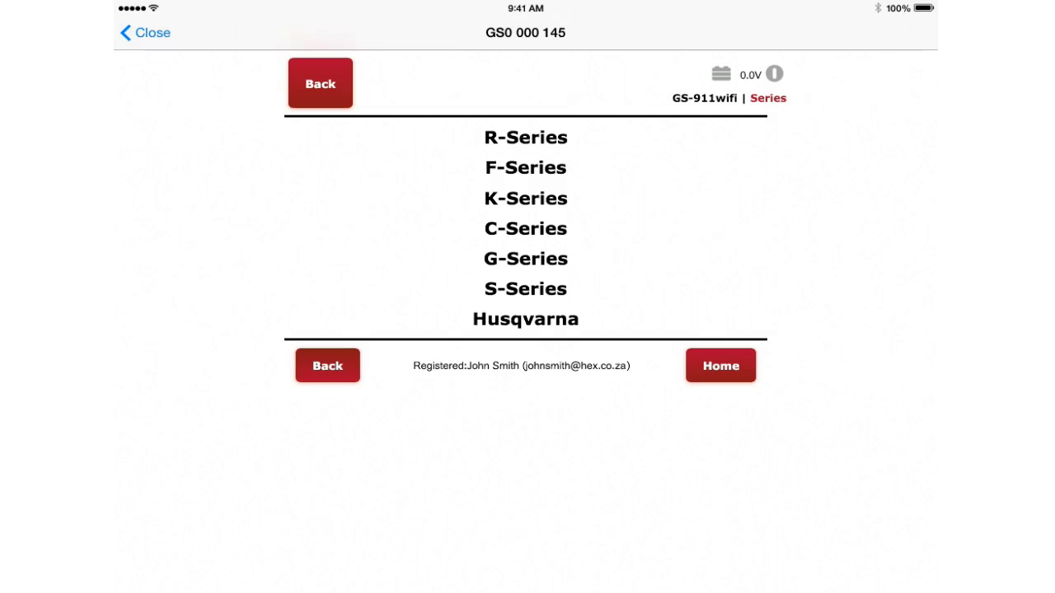
left_click(327, 366)
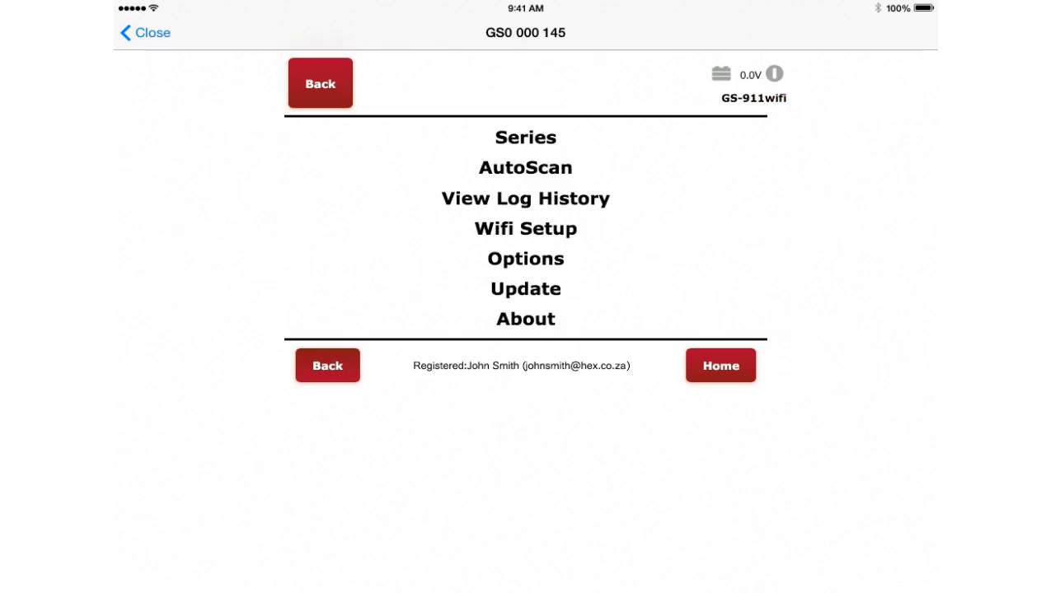
View Wifi Setup's nearby networks, down to Add network Manually and Network Test.
left_click(525, 228)
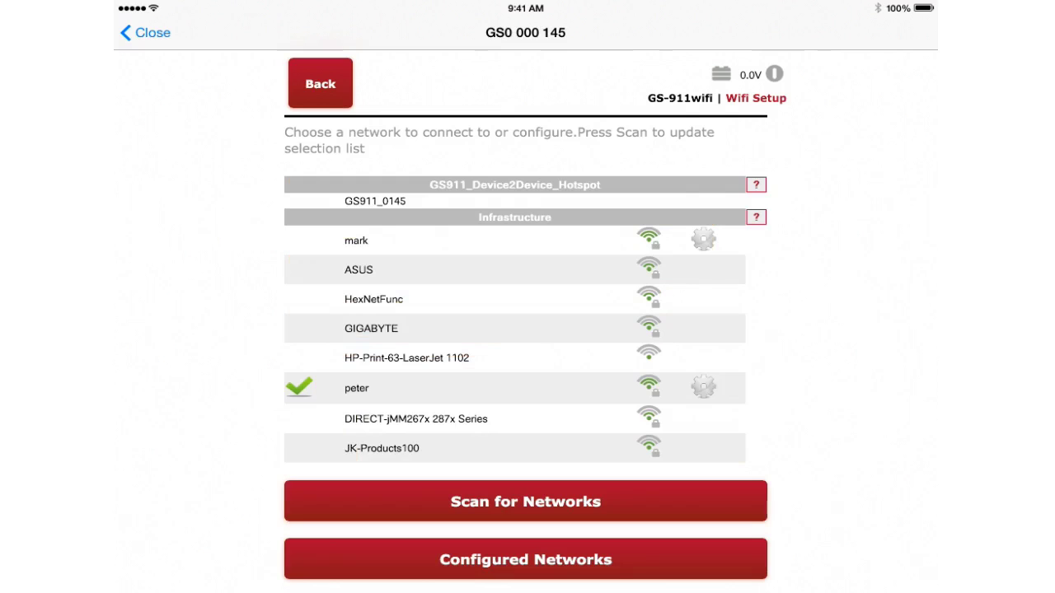
scroll(526, 330, "down", 5)
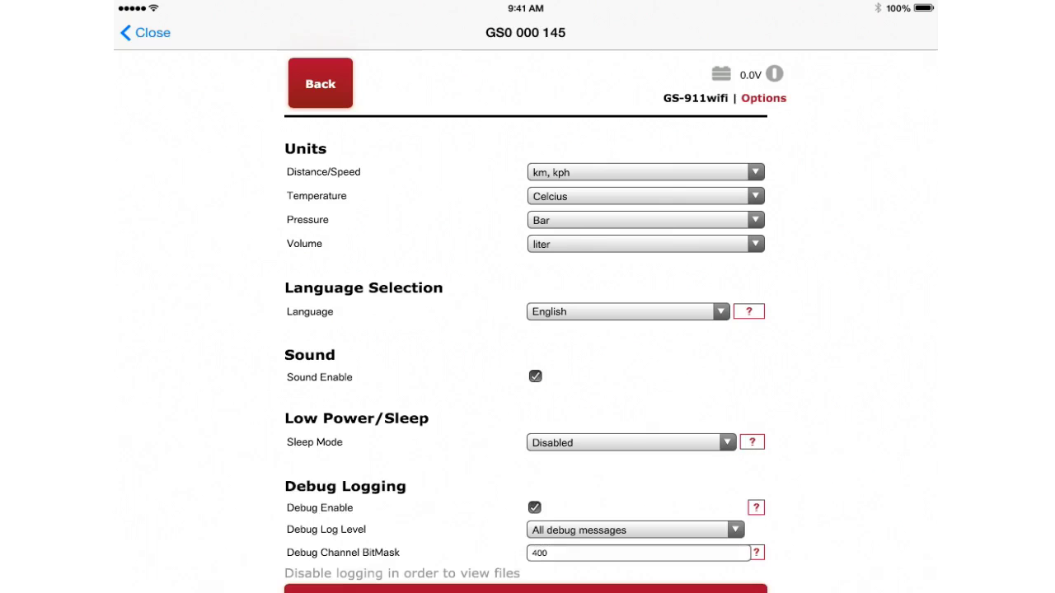
Scroll Options down to Save, go back to the main menu, then open About.
scroll(525, 330, "down", 4)
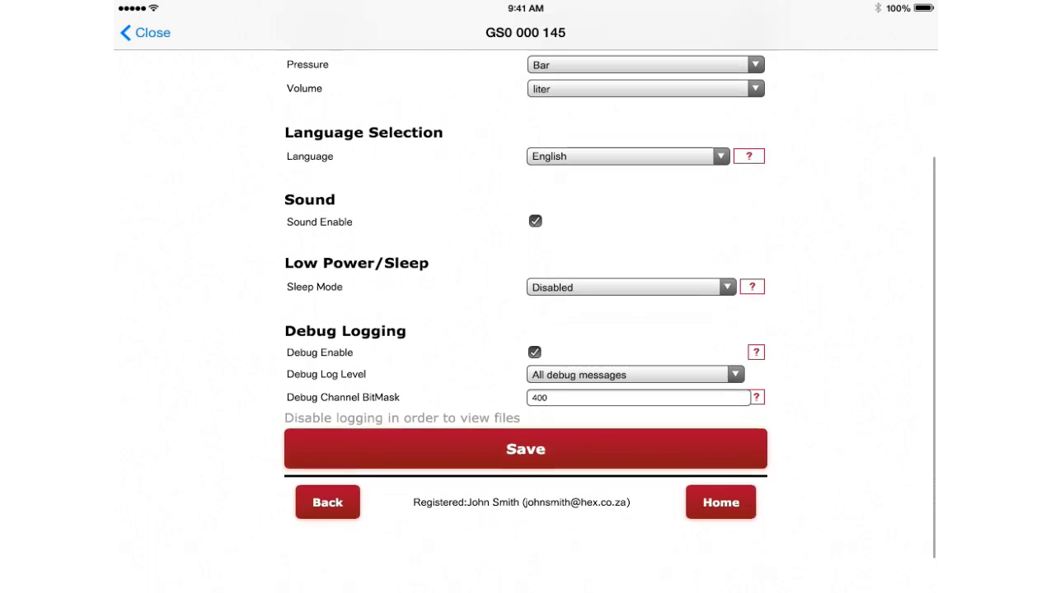
left_click(327, 501)
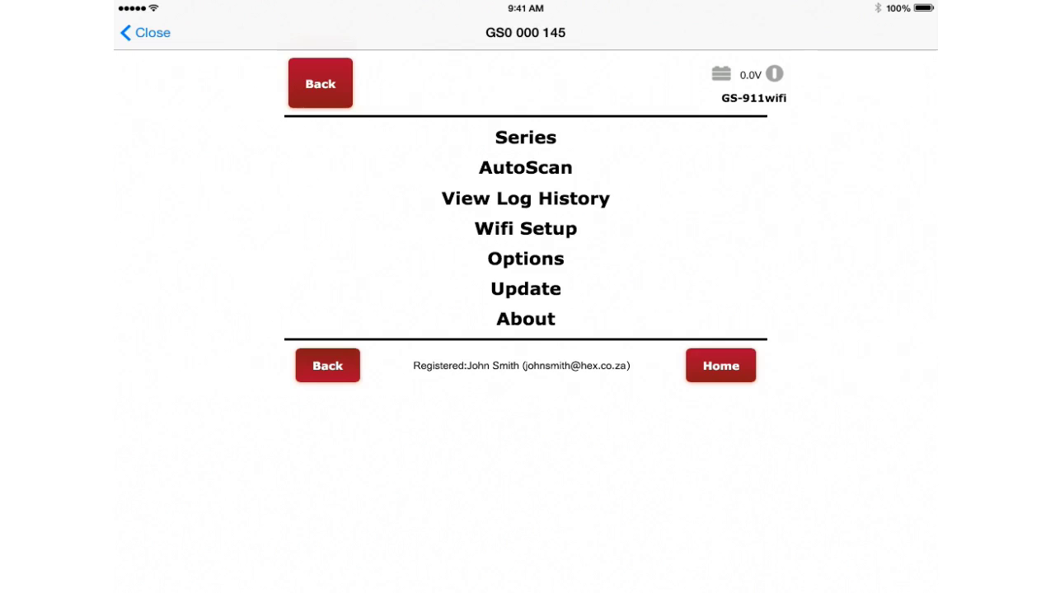
left_click(526, 319)
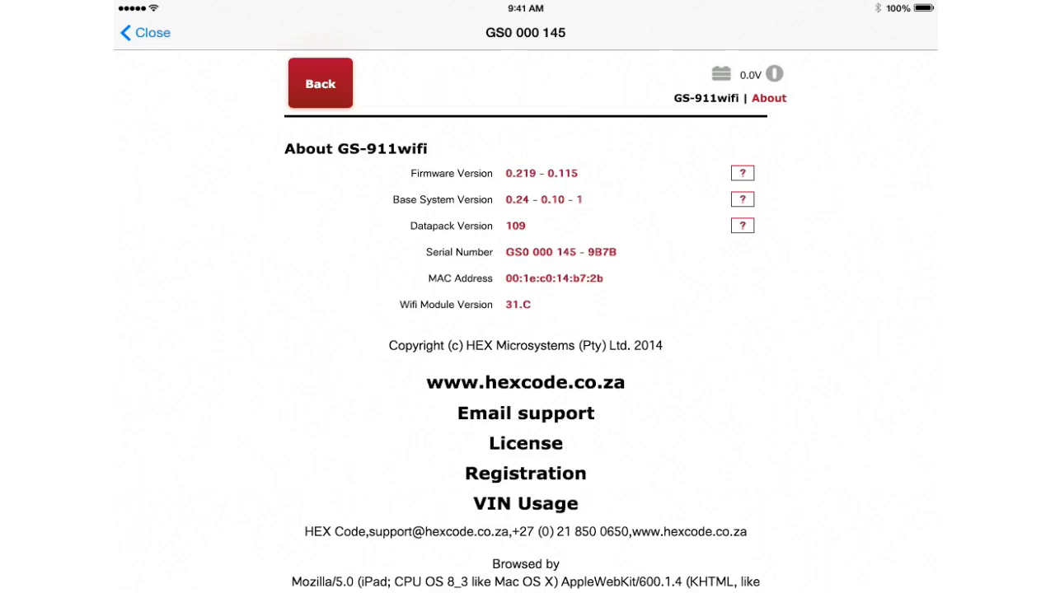
scroll(526, 330, "down", 5)
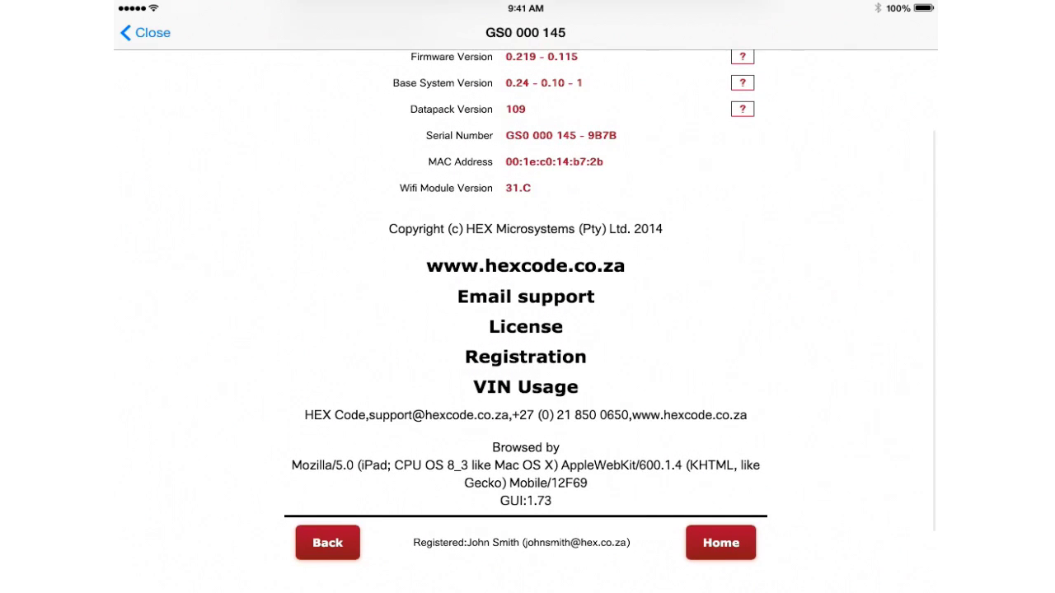
left_click(327, 542)
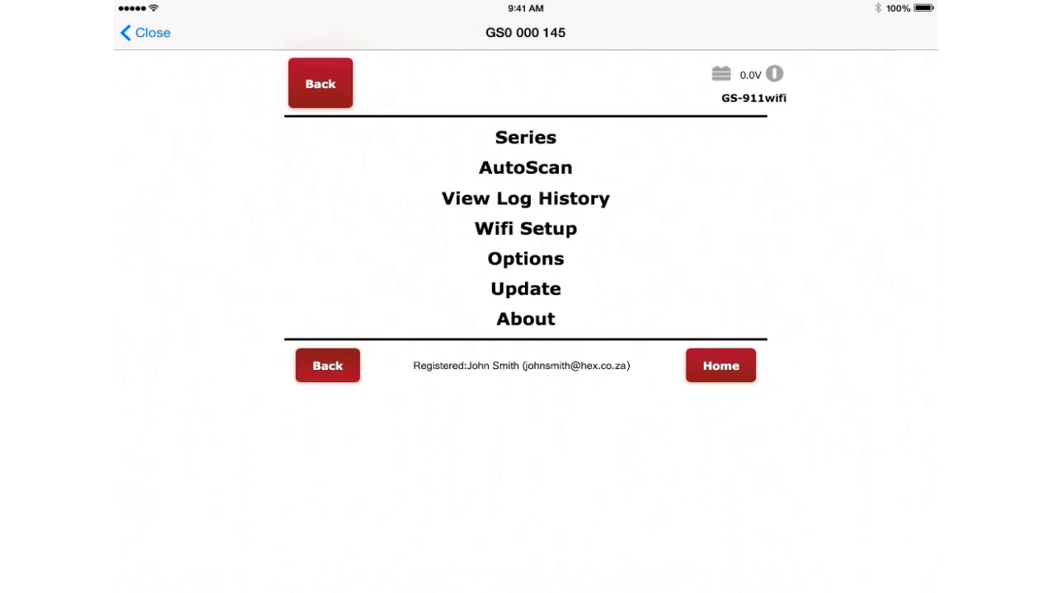